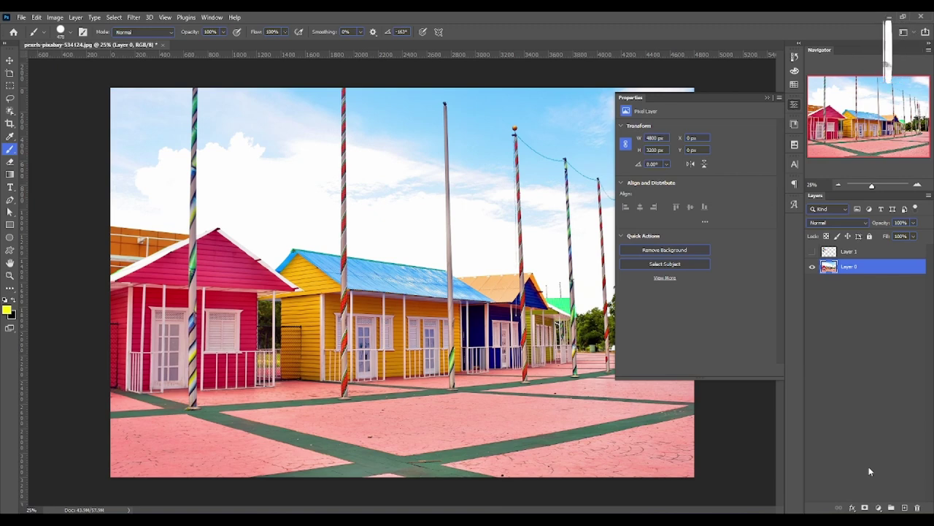
# Add a Curves adjustment layer above Layer 0, left at the Default preset
pyautogui.click(878, 507)
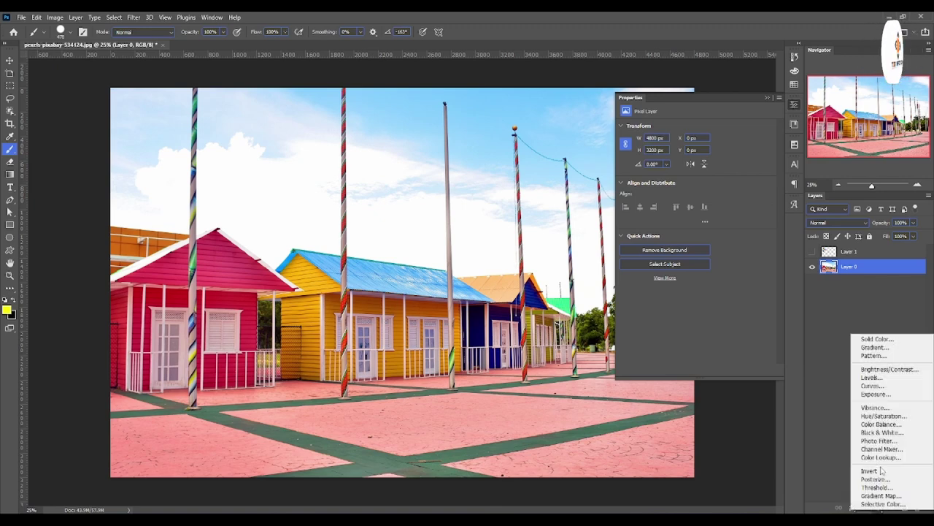
pyautogui.click(892, 385)
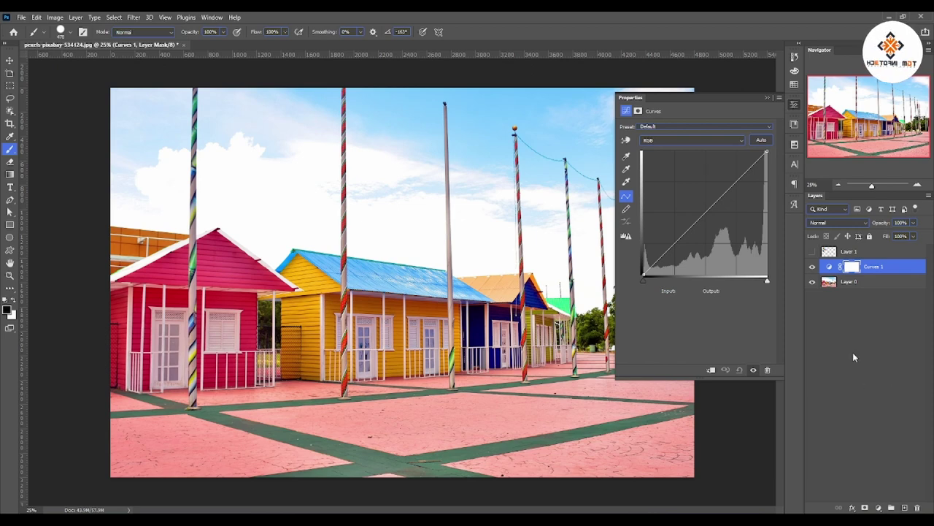
# Show Layer 1's six colour circles over the photo and select the Move tool
pyautogui.click(811, 253)
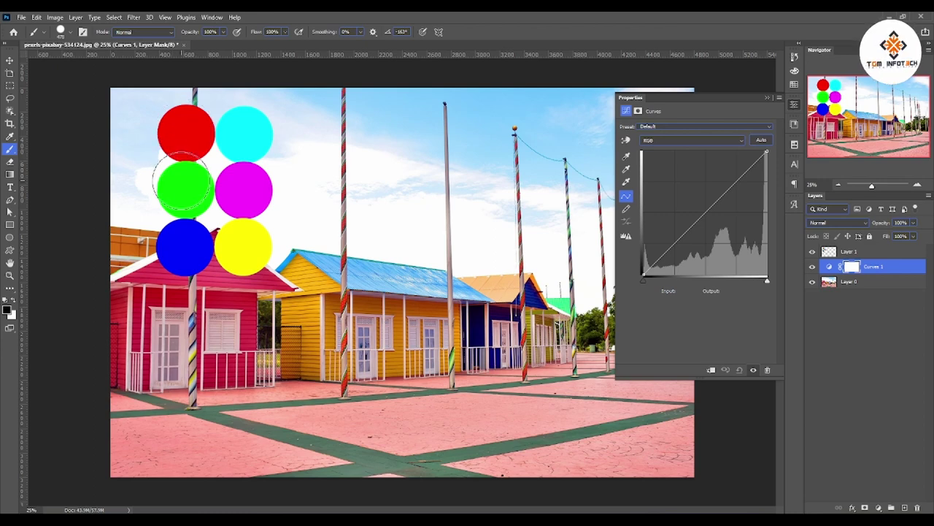
pyautogui.click(10, 60)
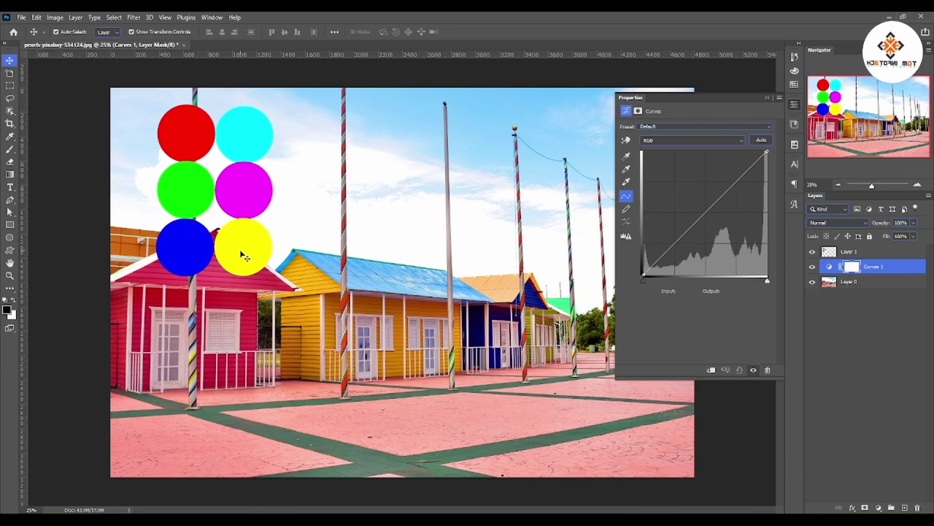
pyautogui.click(8, 307)
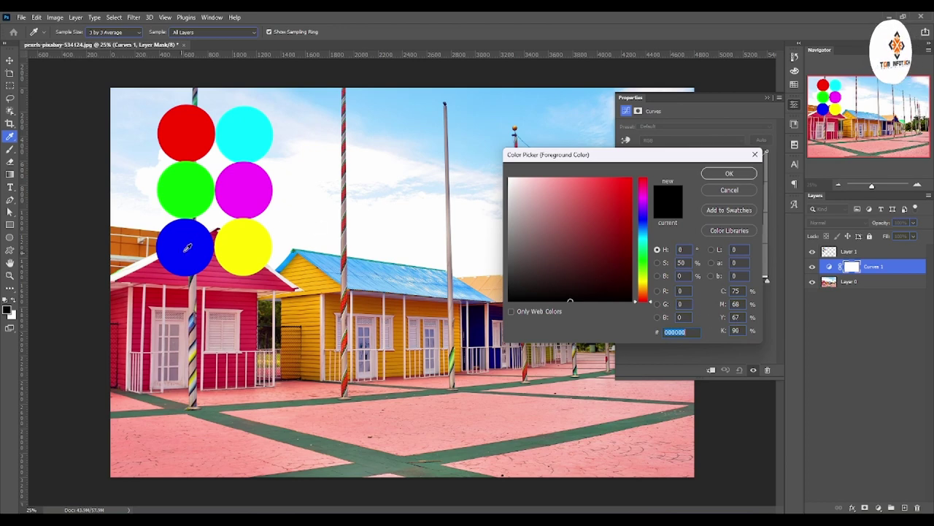
# Cancel the foreground Color Picker, keeping black as the foreground colour
pyautogui.click(730, 188)
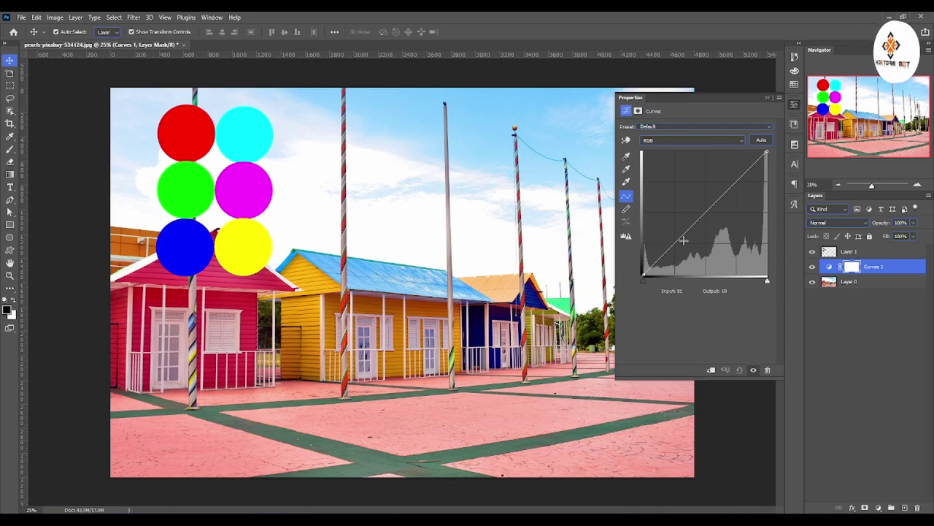
# Switch Curves to the Blue channel, lower its top point, then restore it to 255
pyautogui.click(682, 140)
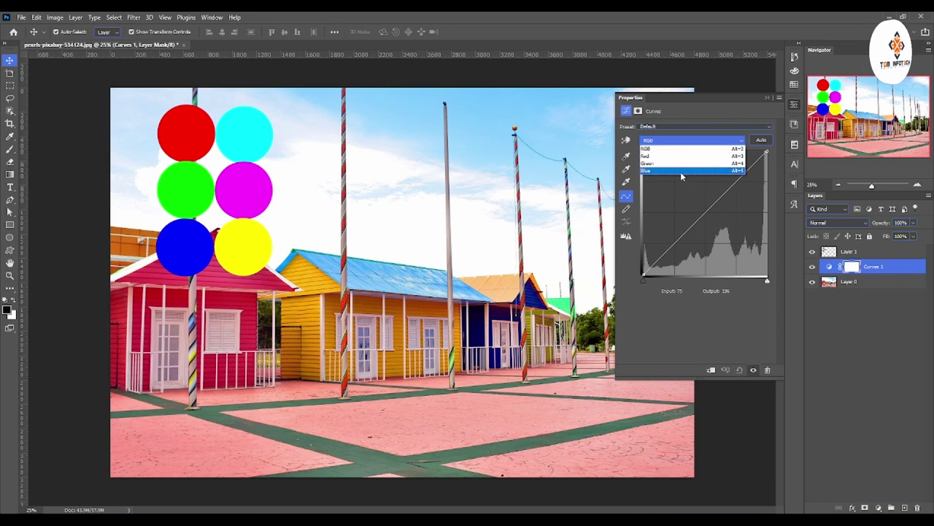
pyautogui.click(681, 171)
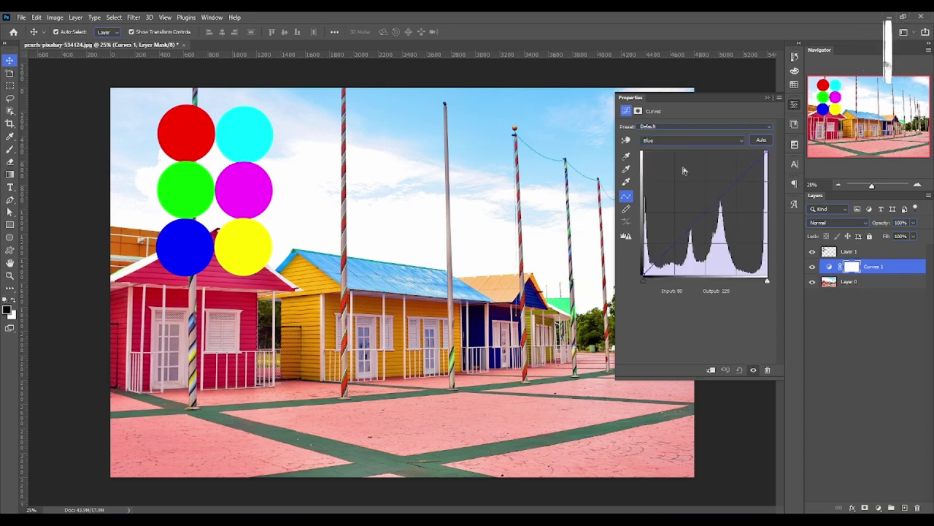
pyautogui.moveTo(765, 152)
pyautogui.mouseDown()
pyautogui.moveTo(736, 142)
pyautogui.moveTo(838, 195)
pyautogui.mouseUp()
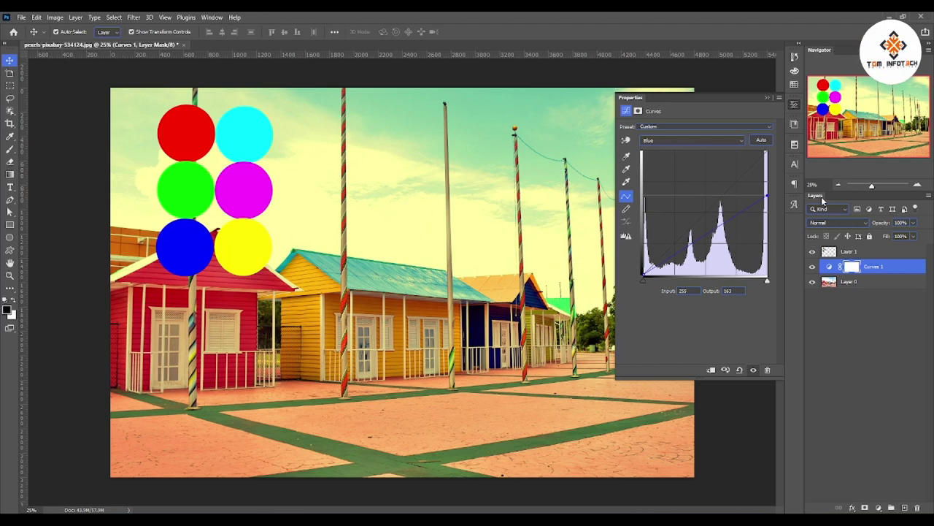
pyautogui.moveTo(766, 194); pyautogui.dragTo(791, 102)
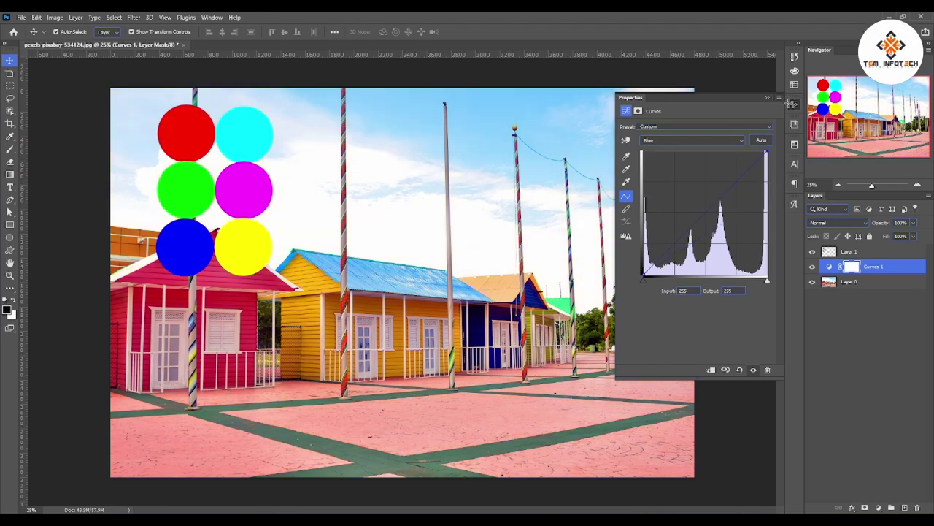
# Switch Curves to the Green channel and drag its top point down for a magenta tint
pyautogui.click(682, 140)
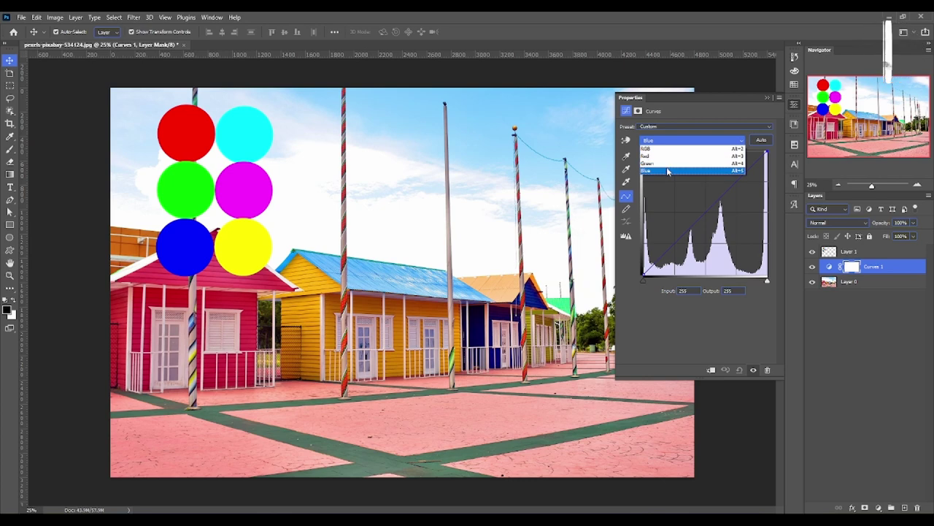
pyautogui.click(668, 163)
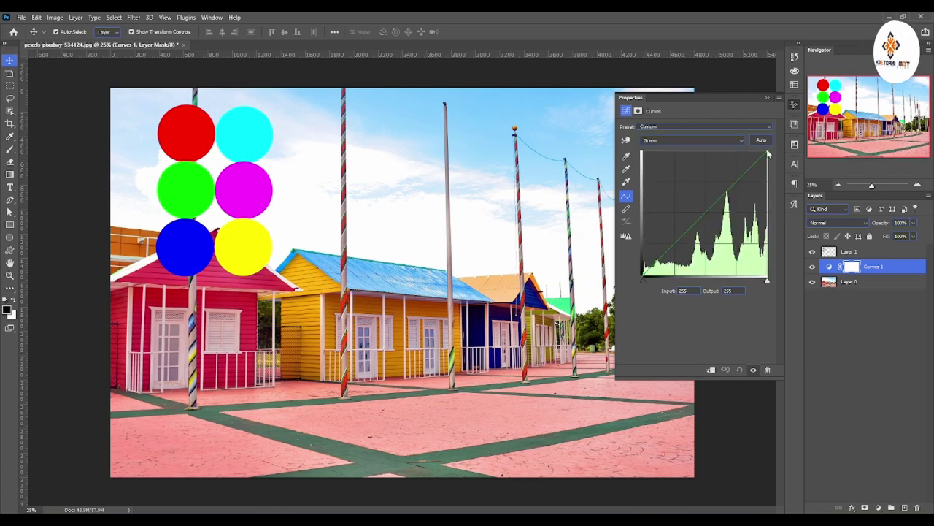
pyautogui.moveTo(766, 151)
pyautogui.mouseDown()
pyautogui.moveTo(740, 144)
pyautogui.moveTo(767, 179)
pyautogui.mouseUp()
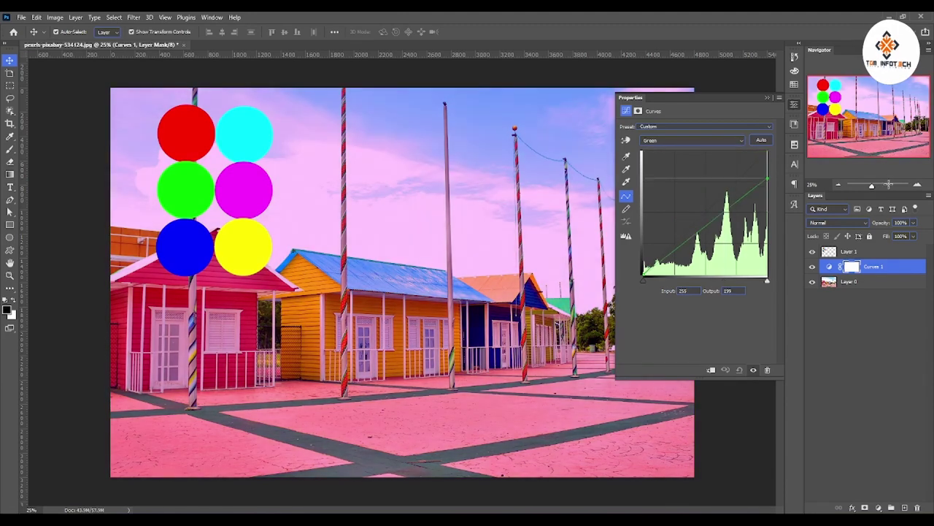
pyautogui.moveTo(889, 183); pyautogui.dragTo(892, 216)
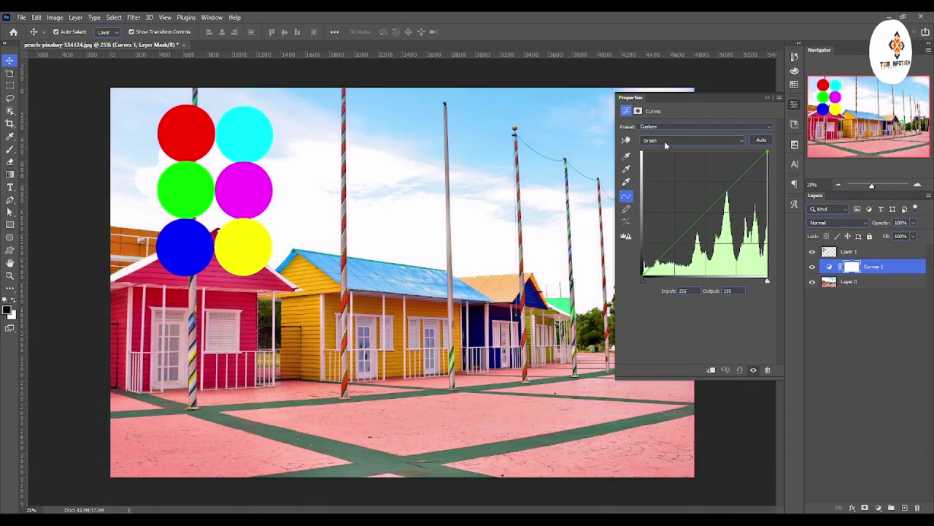
# Switch to the Red channel, reshape its top point, then restore it to 255
pyautogui.click(668, 140)
pyautogui.click(670, 155)
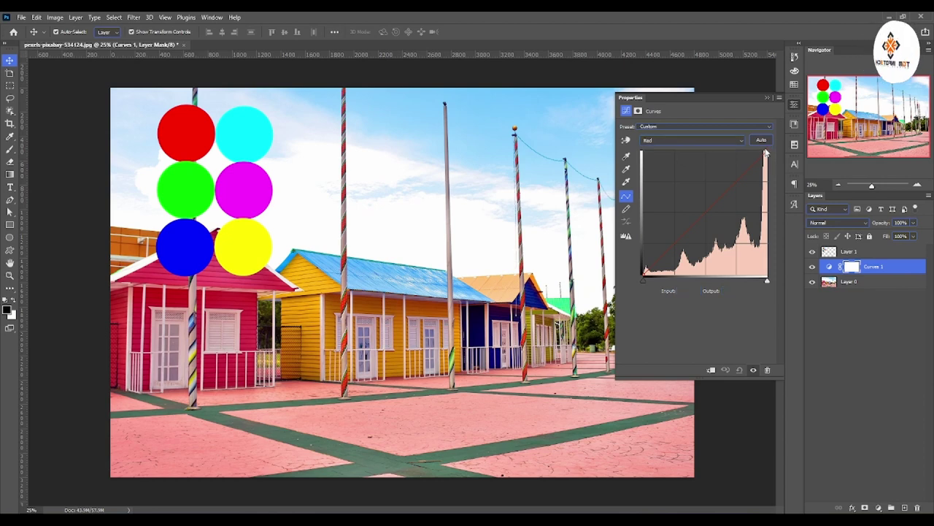
pyautogui.moveTo(766, 150)
pyautogui.mouseDown()
pyautogui.moveTo(729, 151)
pyautogui.moveTo(812, 222)
pyautogui.mouseUp()
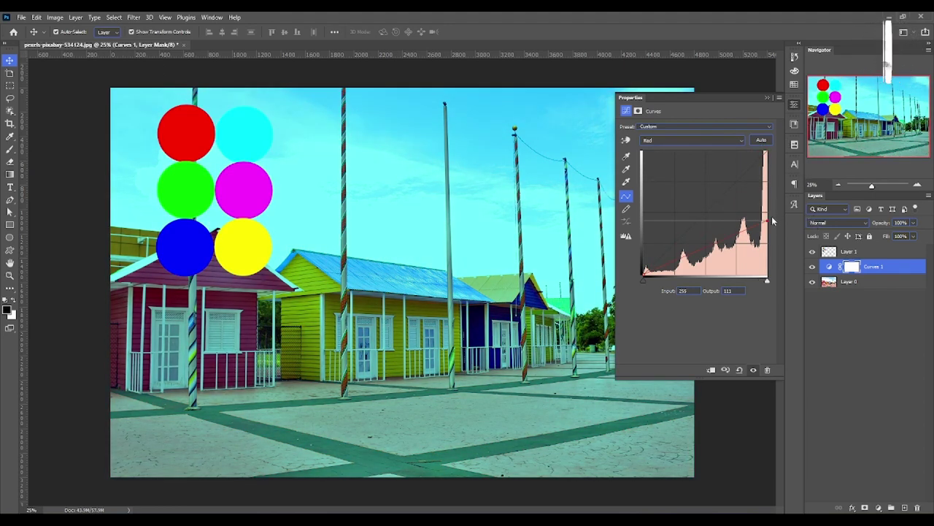
pyautogui.moveTo(766, 218); pyautogui.dragTo(766, 150)
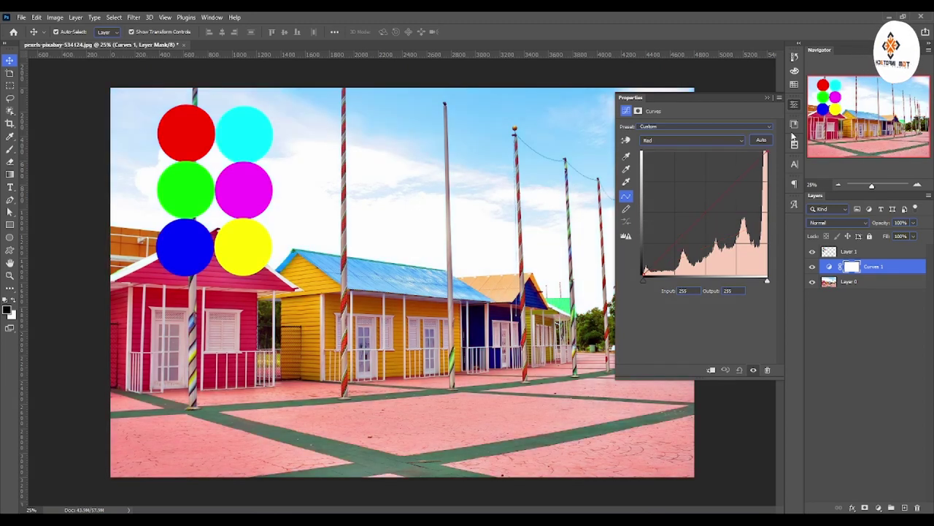
# Hide the circles layer, nudge the red white point, and lower the Green curve's top for pink
pyautogui.click(813, 251)
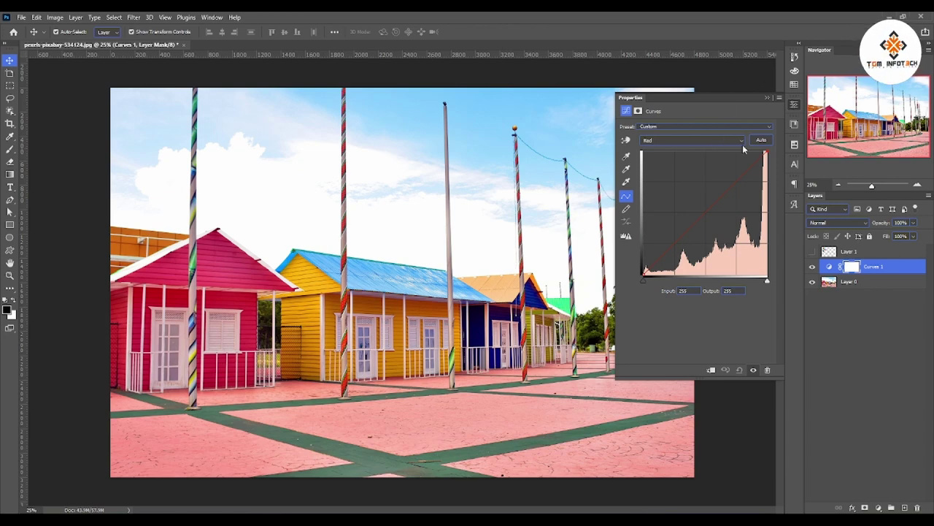
pyautogui.moveTo(767, 281); pyautogui.dragTo(757, 281)
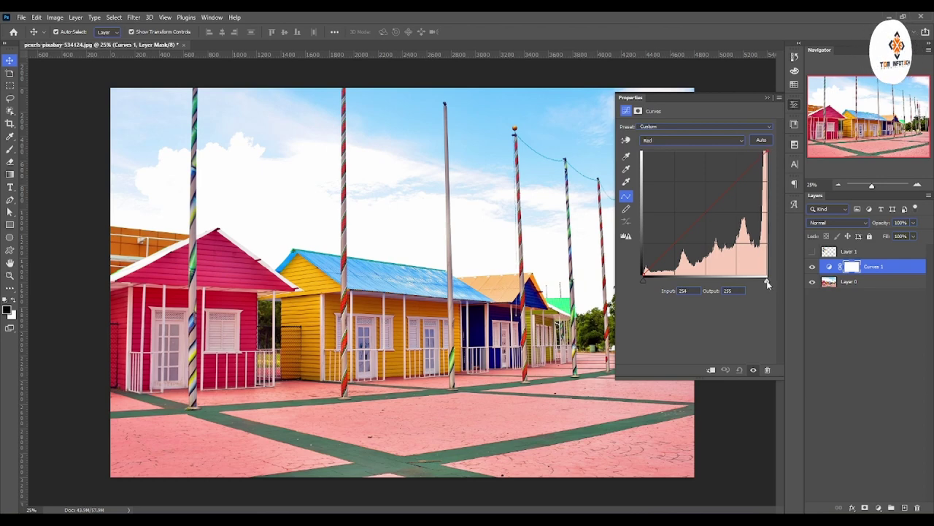
pyautogui.click(703, 140)
pyautogui.click(693, 160)
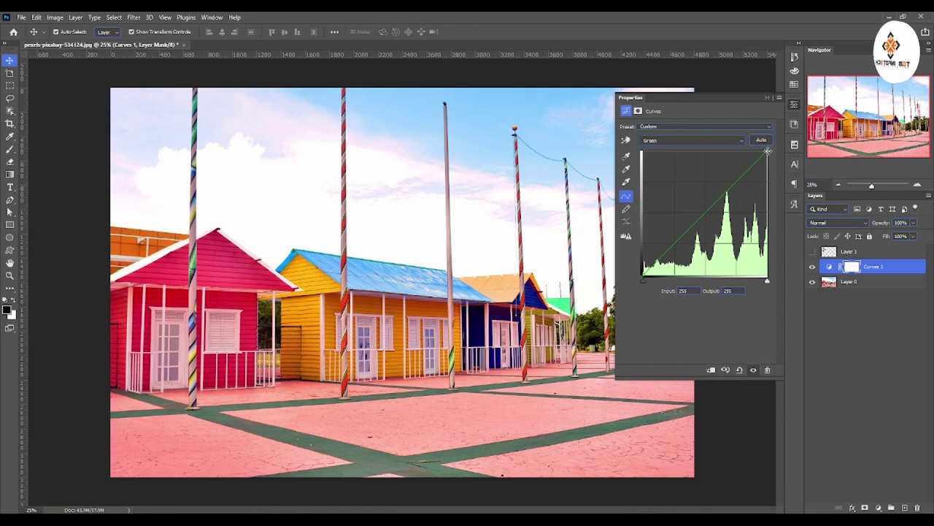
pyautogui.moveTo(767, 151)
pyautogui.mouseDown()
pyautogui.moveTo(782, 200)
pyautogui.moveTo(781, 167)
pyautogui.mouseUp()
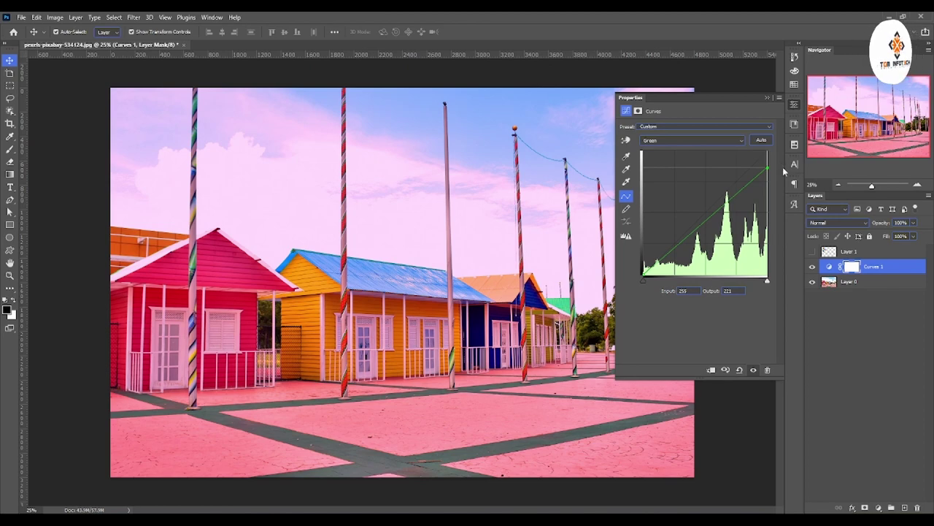
# Toggle Curves 1 visibility off and on twice to compare with the original photo
pyautogui.click(814, 267)
pyautogui.click(813, 267)
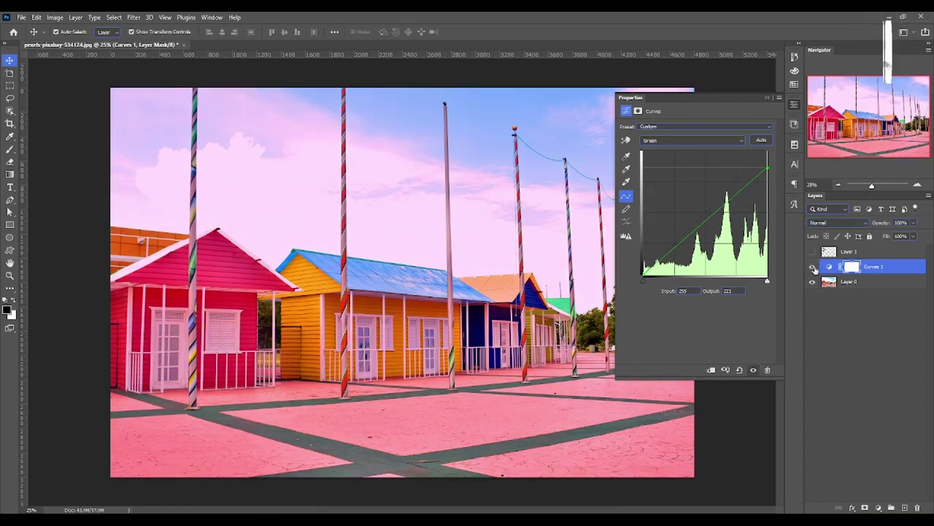
pyautogui.click(813, 267)
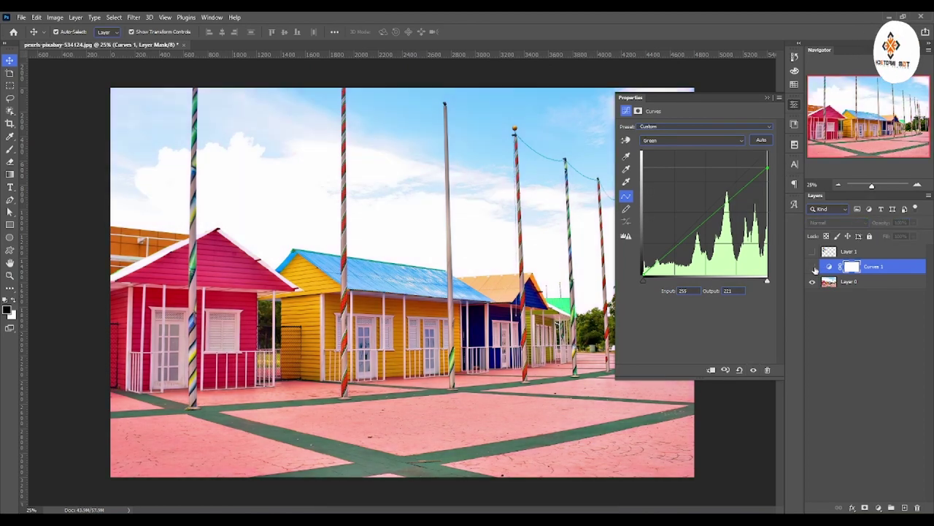
pyautogui.click(813, 267)
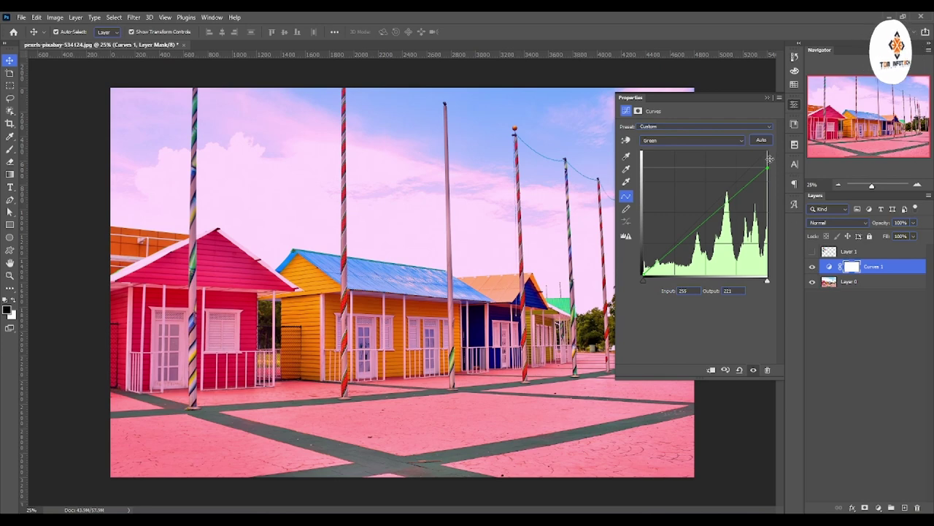
# Reset Curves, then lower the Blue channel's top point to output 225 for a warm cast
pyautogui.click(738, 369)
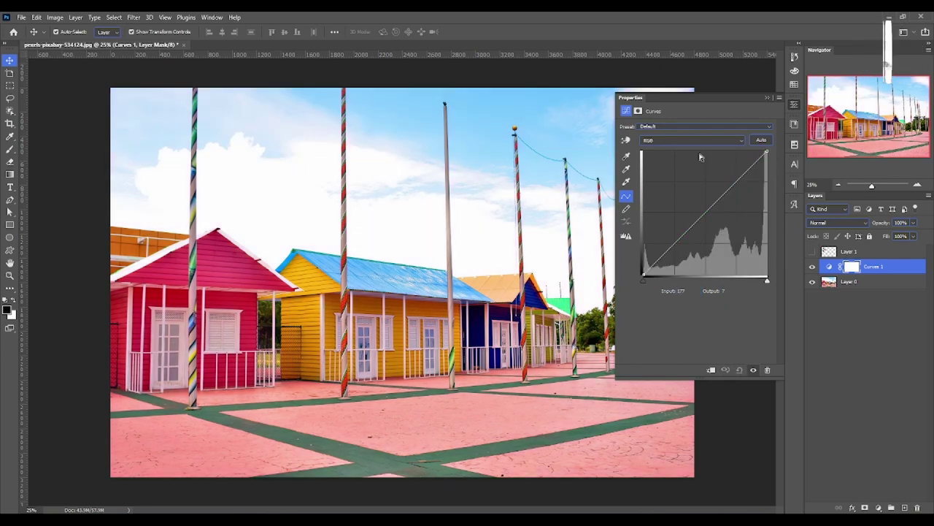
pyautogui.click(686, 140)
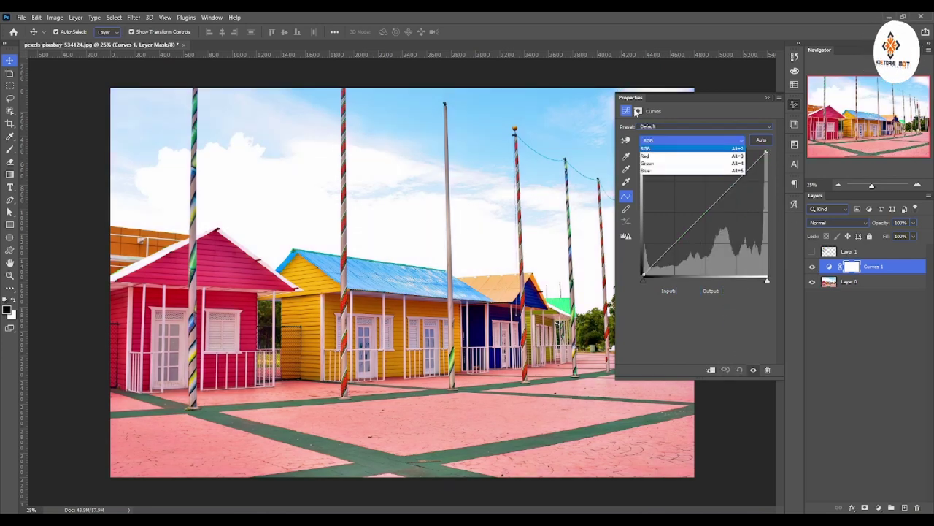
pyautogui.click(663, 157)
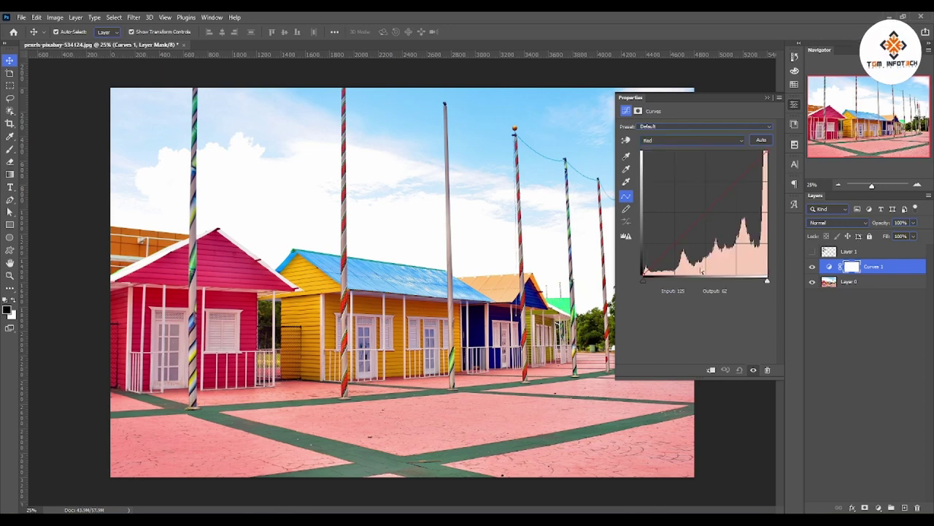
pyautogui.click(665, 142)
pyautogui.click(669, 173)
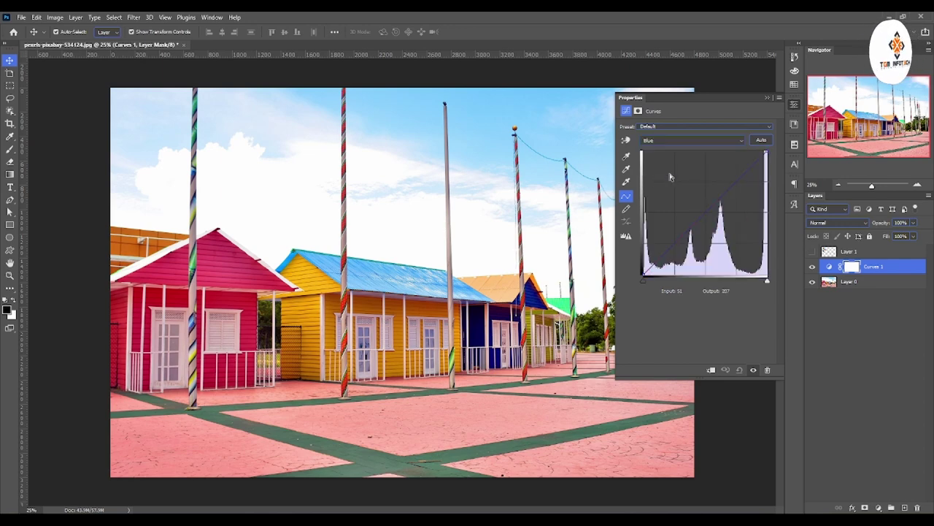
pyautogui.moveTo(766, 151)
pyautogui.mouseDown()
pyautogui.moveTo(778, 159)
pyautogui.moveTo(770, 165)
pyautogui.mouseUp()
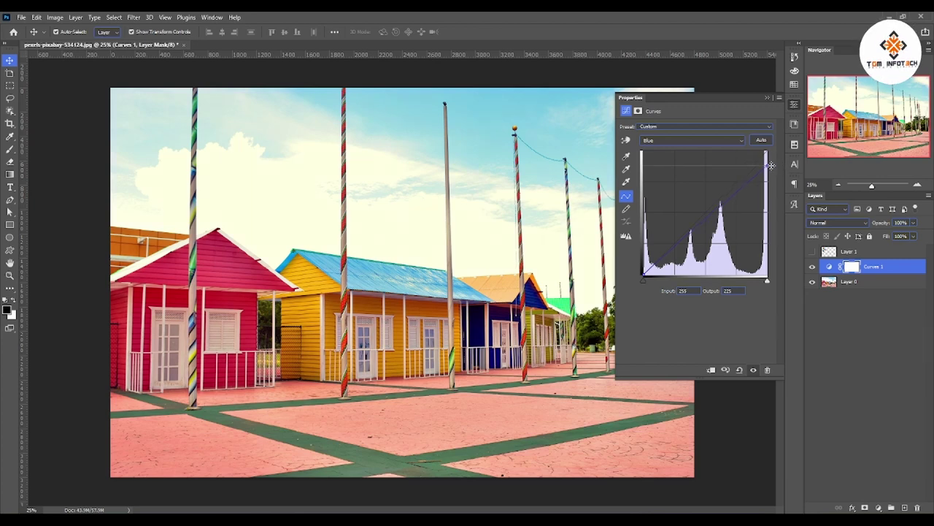
pyautogui.click(733, 141)
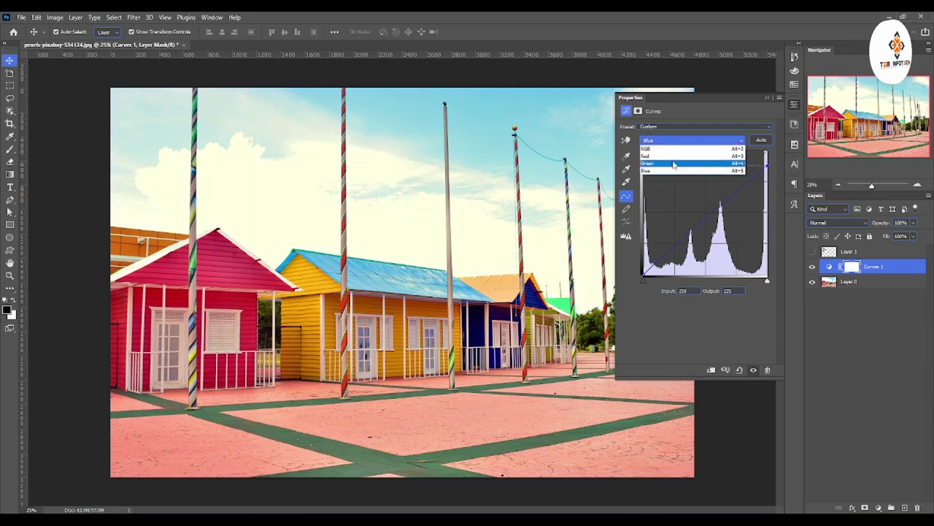
# Nudge the Green curve's top point down and toggle Curves 1 visibility, leaving it hidden
pyautogui.click(741, 155)
pyautogui.moveTo(768, 151); pyautogui.dragTo(770, 159)
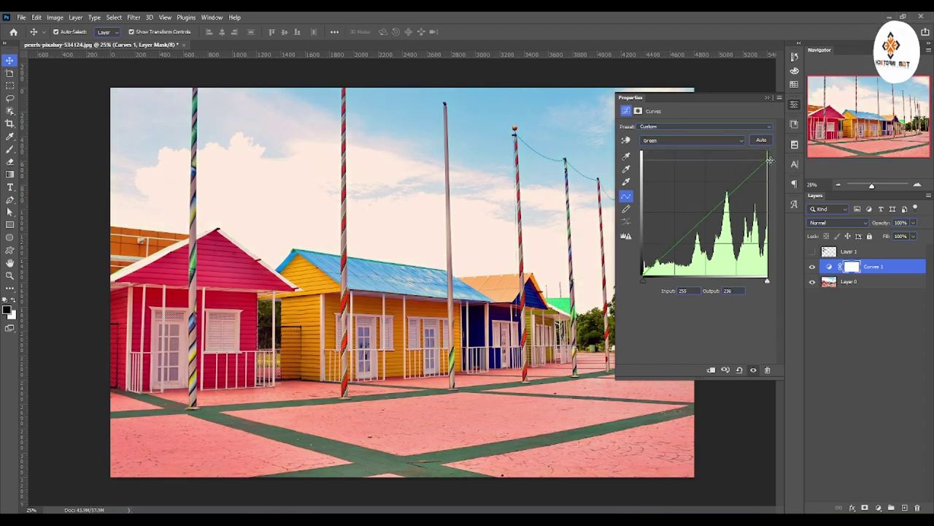
pyautogui.click(813, 267)
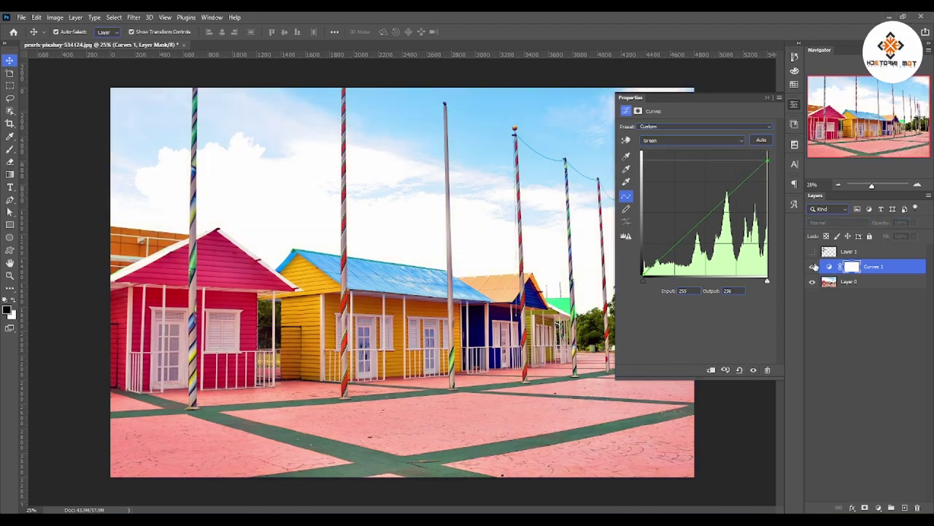
pyautogui.click(813, 266)
pyautogui.click(813, 267)
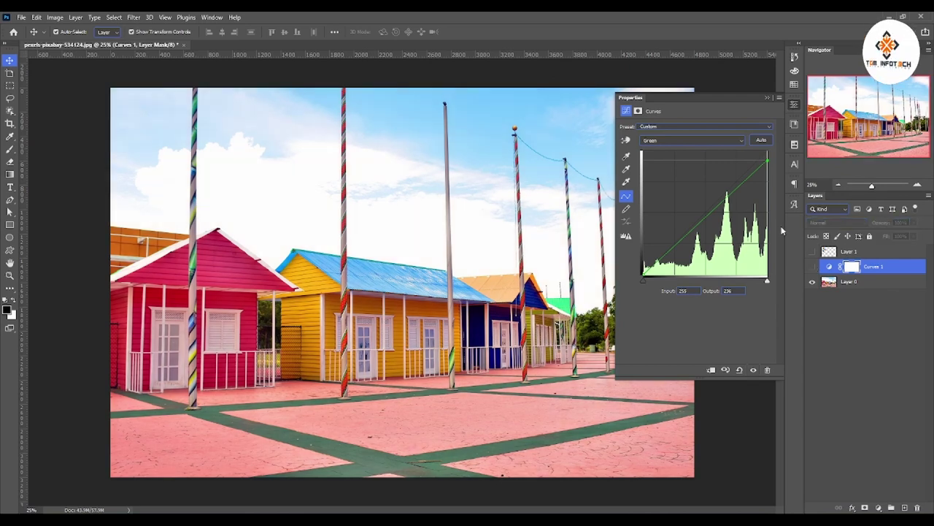
# Reset Curves 1 to its Default straight-line curve
pyautogui.click(682, 138)
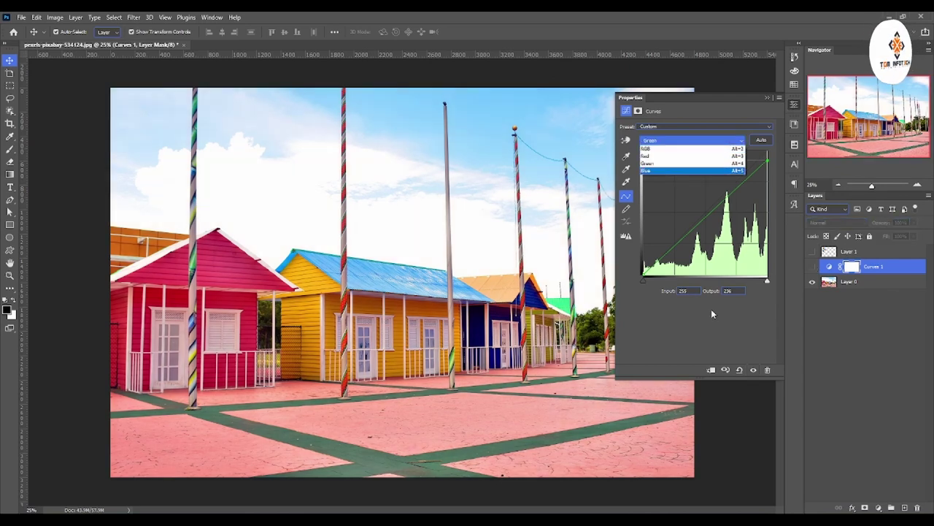
pyautogui.click(711, 308)
pyautogui.click(738, 370)
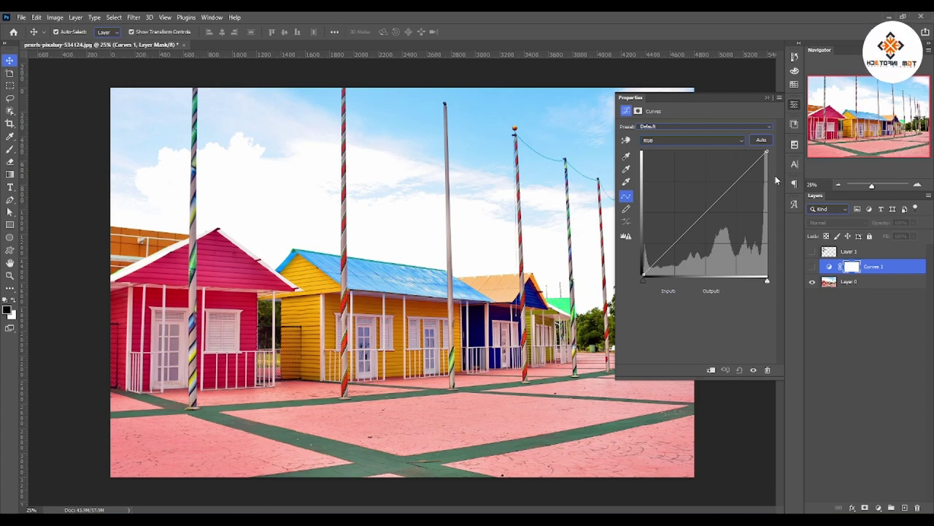
# Drag the Blue channel's top point left to brighten highlights, then partly back toward the corner
pyautogui.click(701, 141)
pyautogui.click(690, 172)
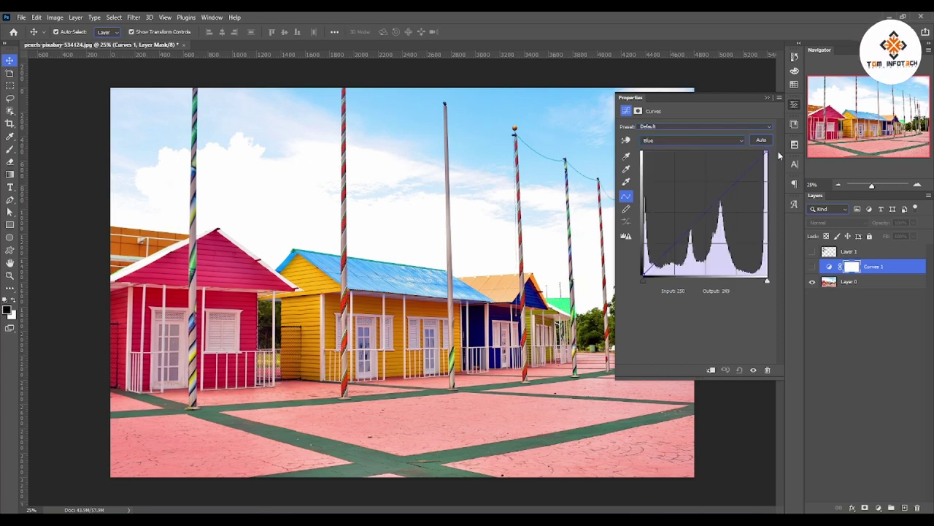
pyautogui.moveTo(767, 151); pyautogui.dragTo(729, 150)
pyautogui.moveTo(721, 149)
pyautogui.mouseDown()
pyautogui.moveTo(766, 151)
pyautogui.moveTo(758, 153)
pyautogui.moveTo(774, 172)
pyautogui.moveTo(724, 152)
pyautogui.moveTo(747, 149)
pyautogui.mouseUp()
# Switch the Curves channel through Red and back to RGB
pyautogui.click(682, 140)
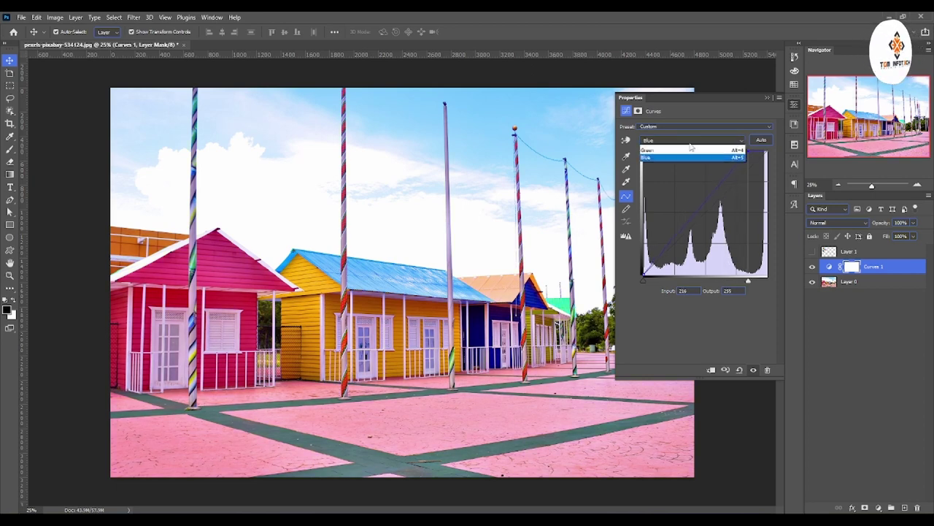
pyautogui.click(679, 156)
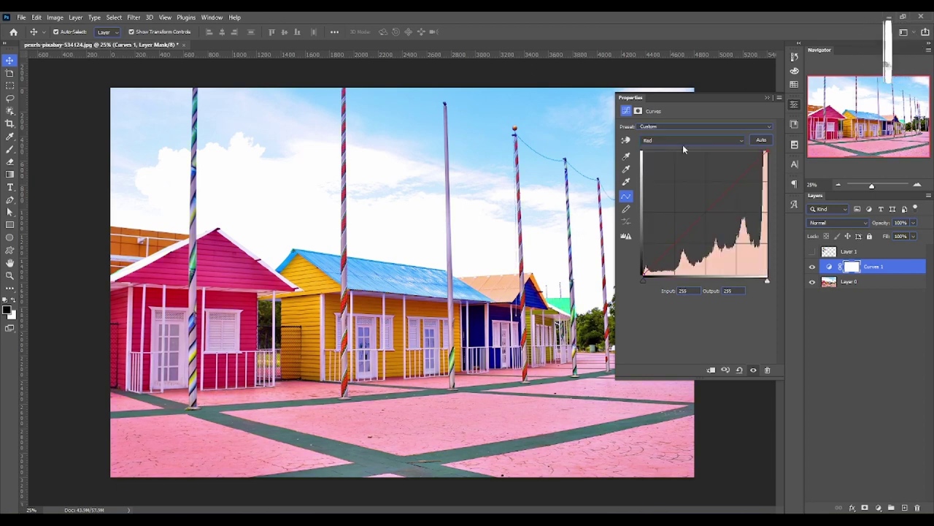
pyautogui.click(679, 139)
pyautogui.click(676, 149)
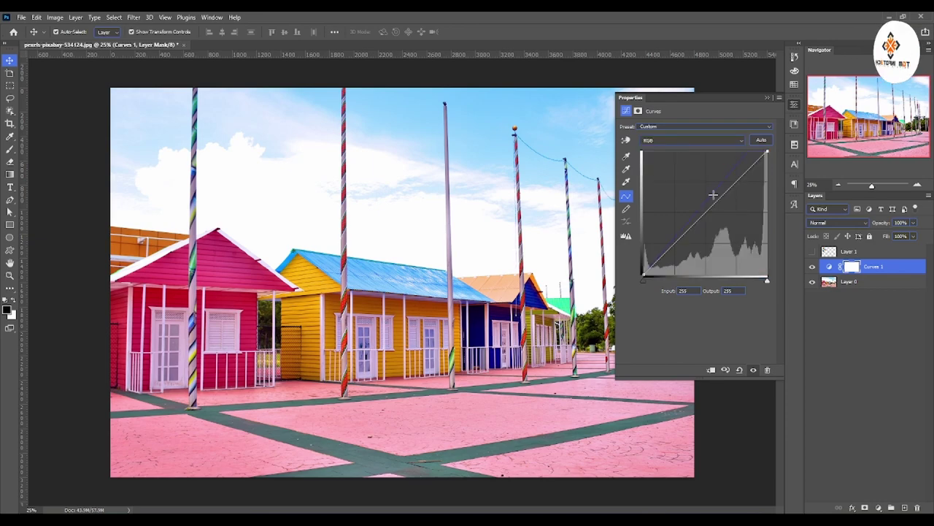
# Darken the RGB curve stepwise, highlights to 224 then 188, then reset to Default
pyautogui.moveTo(711, 208)
pyautogui.mouseDown()
pyautogui.moveTo(722, 228)
pyautogui.moveTo(708, 206)
pyautogui.mouseUp()
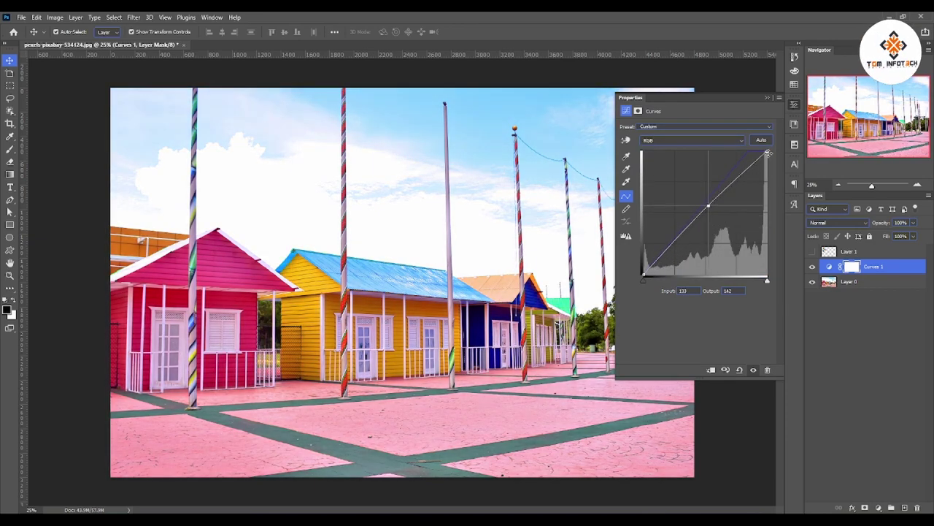
pyautogui.moveTo(766, 152); pyautogui.dragTo(769, 166)
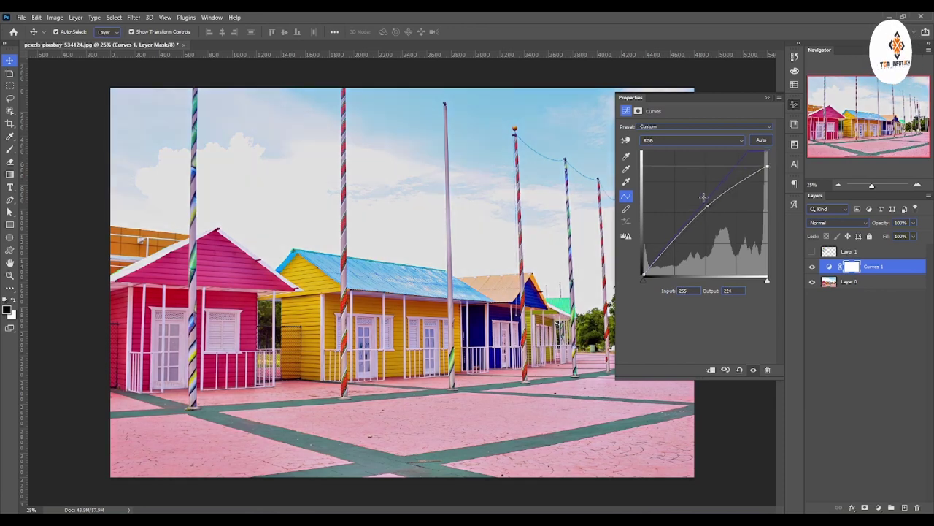
pyautogui.moveTo(707, 207); pyautogui.dragTo(708, 217)
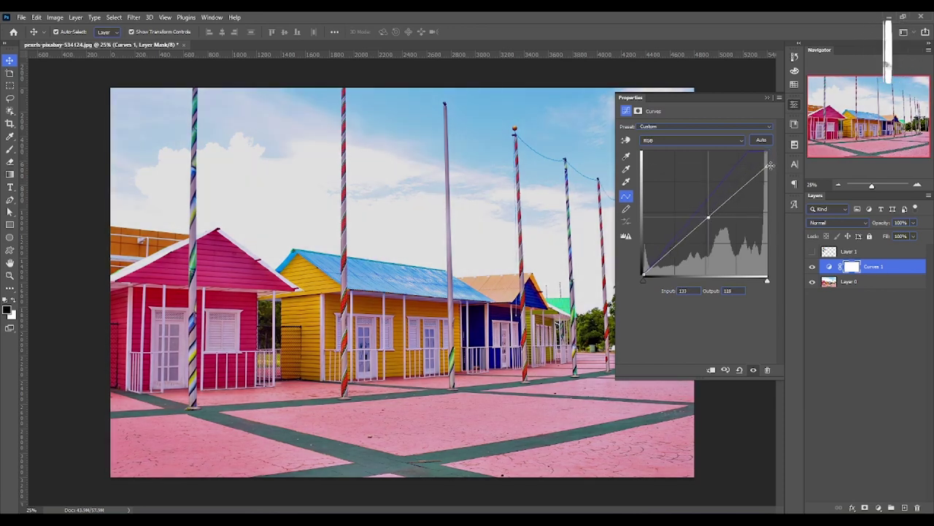
pyautogui.moveTo(766, 166); pyautogui.dragTo(767, 184)
pyautogui.moveTo(702, 219); pyautogui.dragTo(710, 230)
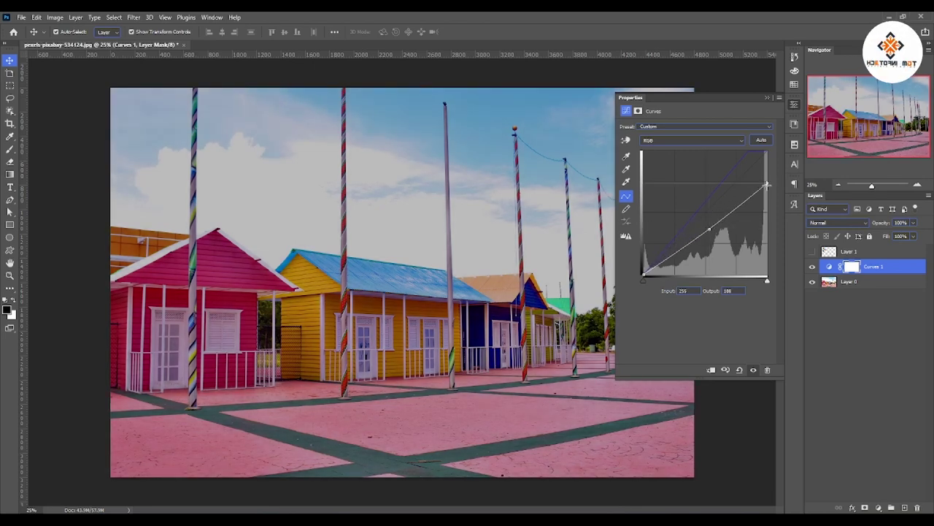
pyautogui.moveTo(765, 185); pyautogui.dragTo(767, 205)
pyautogui.moveTo(709, 230); pyautogui.dragTo(713, 236)
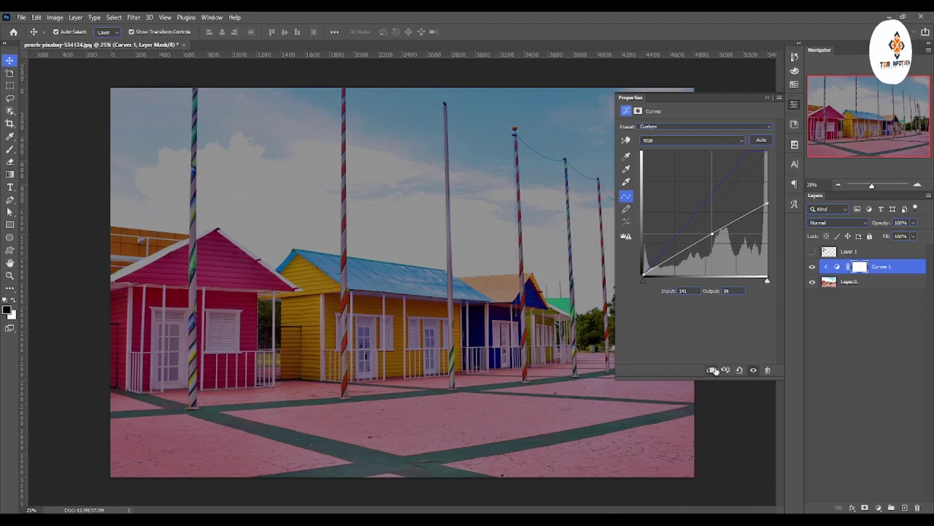
pyautogui.click(739, 370)
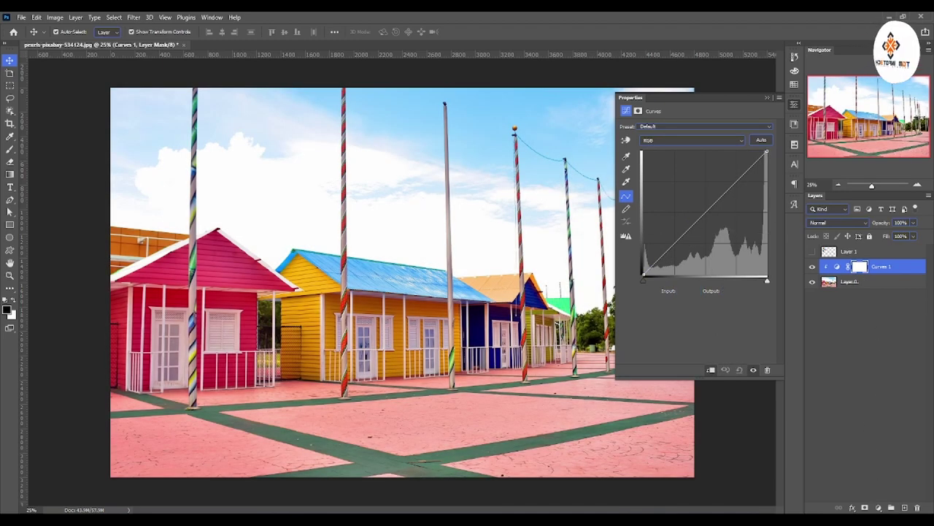
pyautogui.click(878, 508)
pyautogui.click(887, 378)
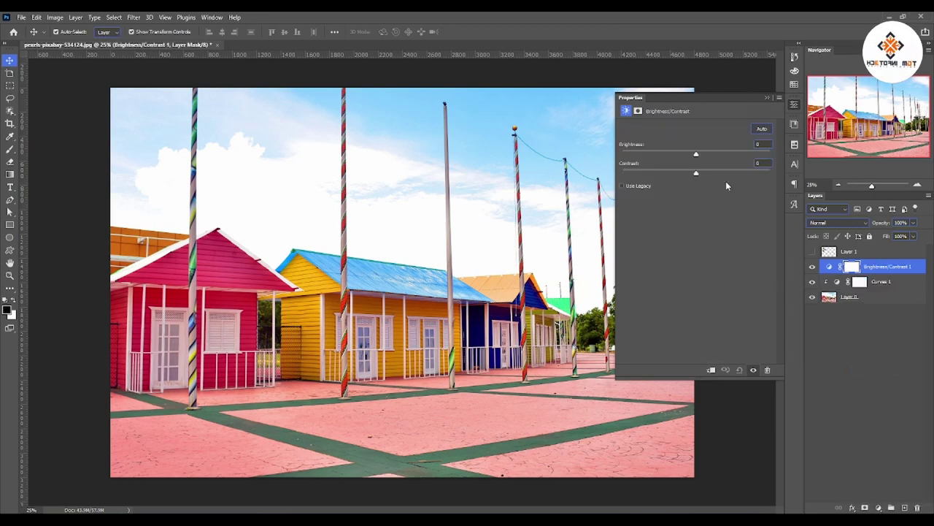
pyautogui.moveTo(684, 154); pyautogui.dragTo(622, 155)
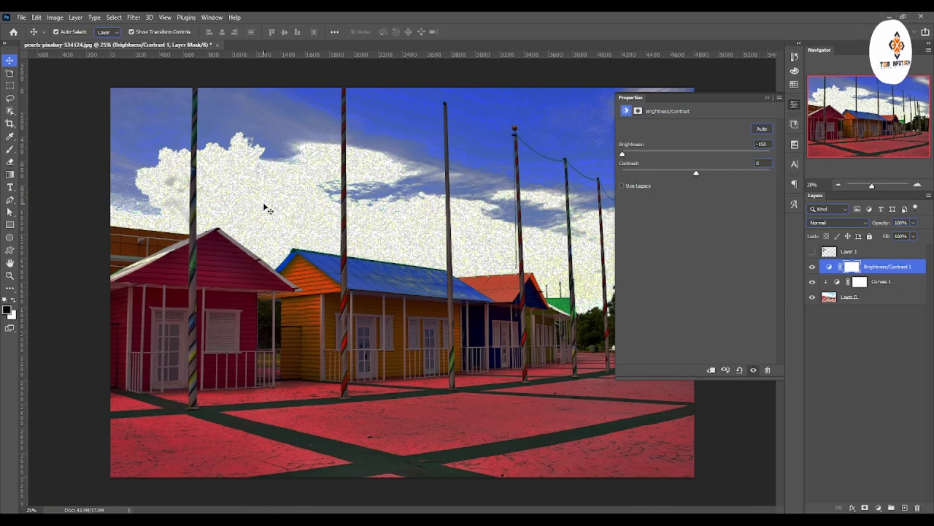
pyautogui.press('Delete')
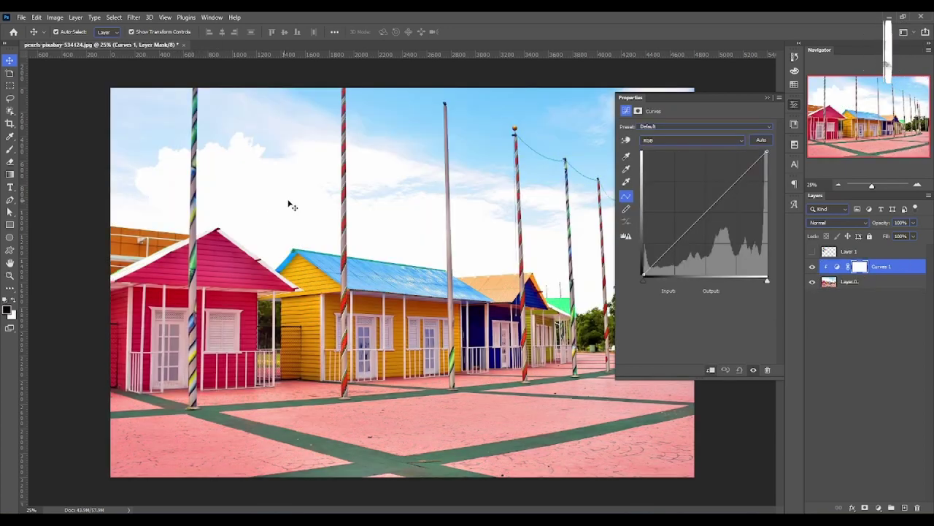
# Add a Photo Filter adjustment layer, then undo it with Ctrl+Z
pyautogui.click(878, 507)
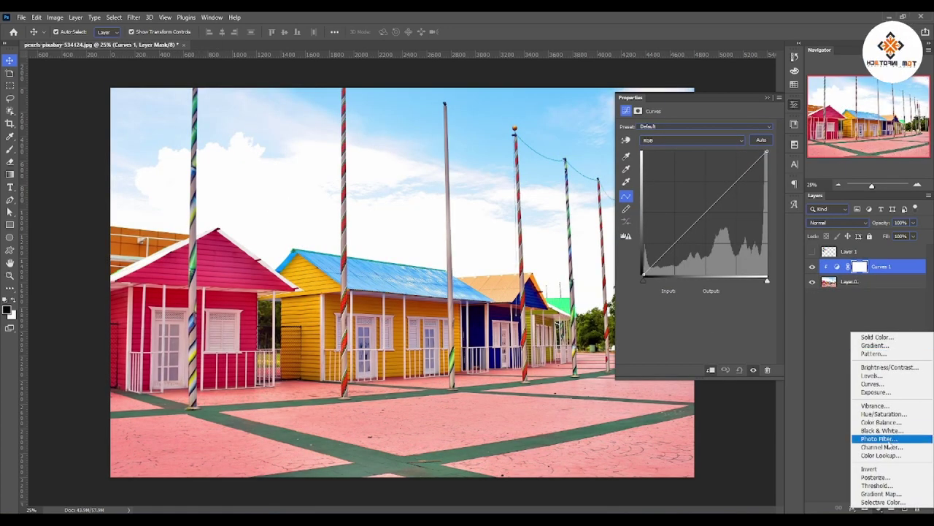
pyautogui.click(879, 438)
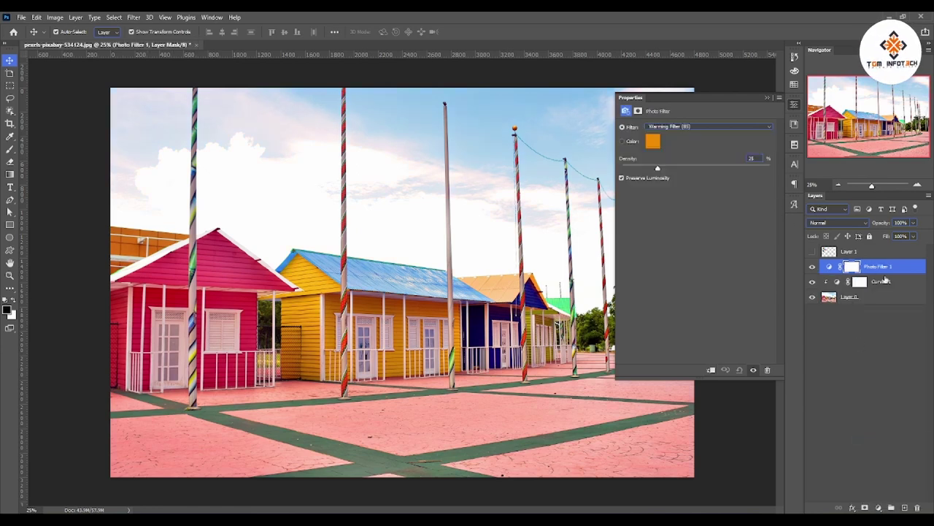
pyautogui.hotkey('ctrl', 'z')
# Add a Color Lookup layer using NightFromDay.CUBE and duplicate it
pyautogui.click(878, 507)
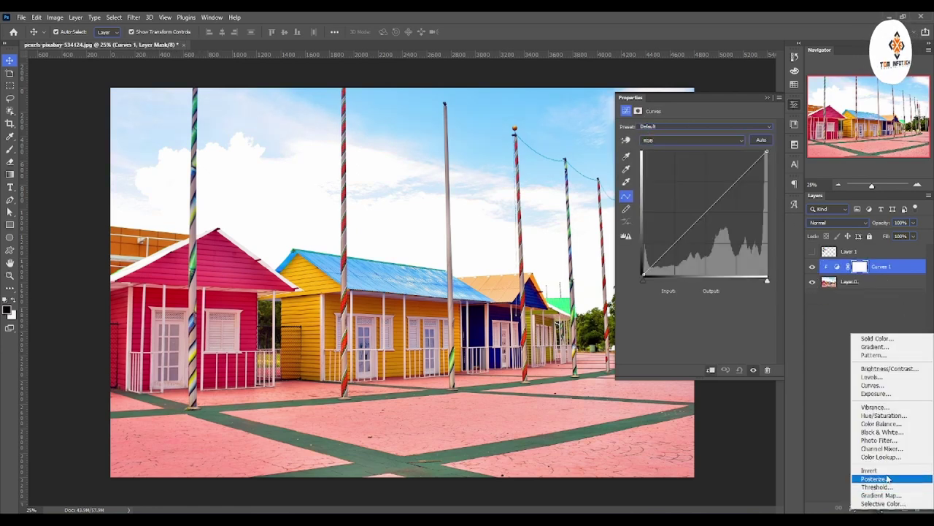
pyautogui.click(898, 456)
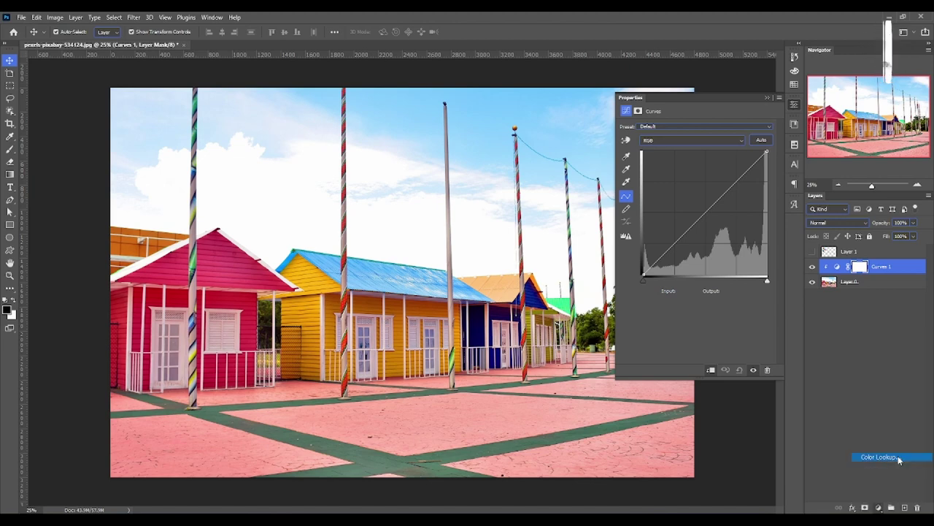
pyautogui.click(706, 127)
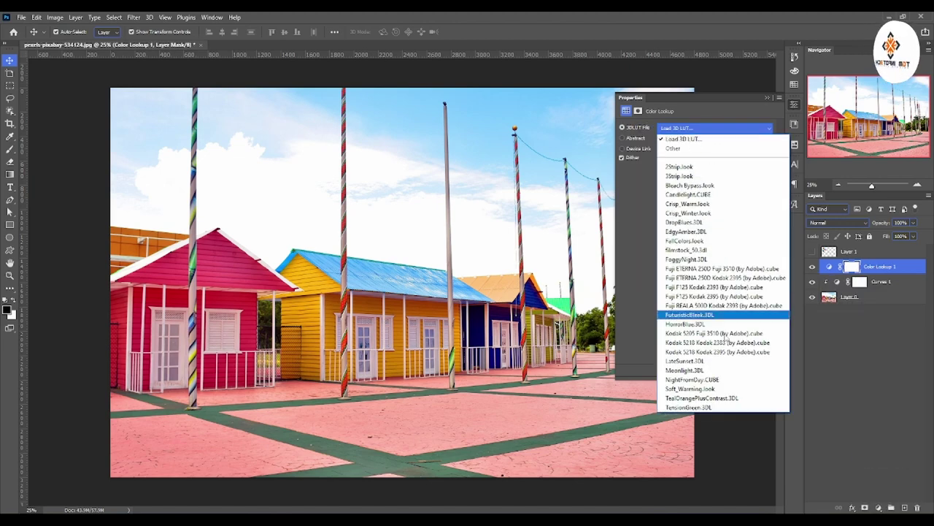
pyautogui.click(713, 379)
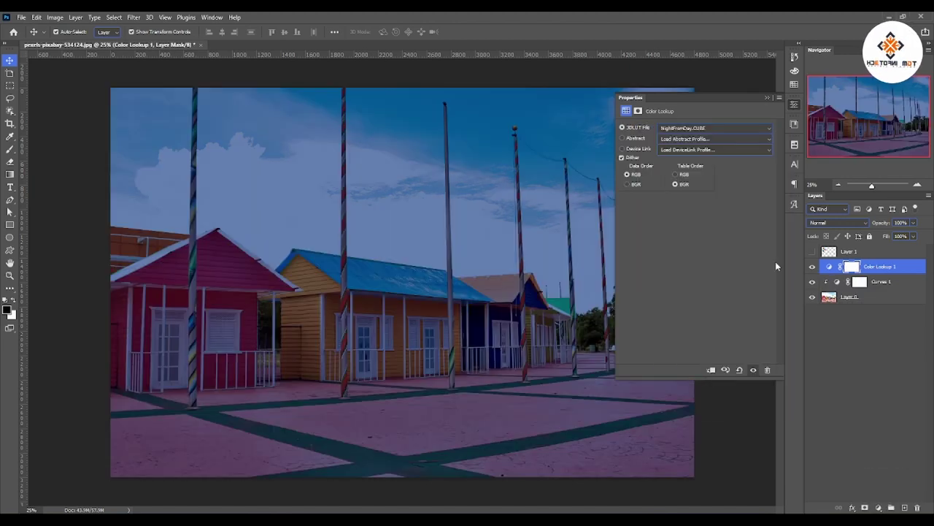
pyautogui.hotkey('ctrl', 'j')
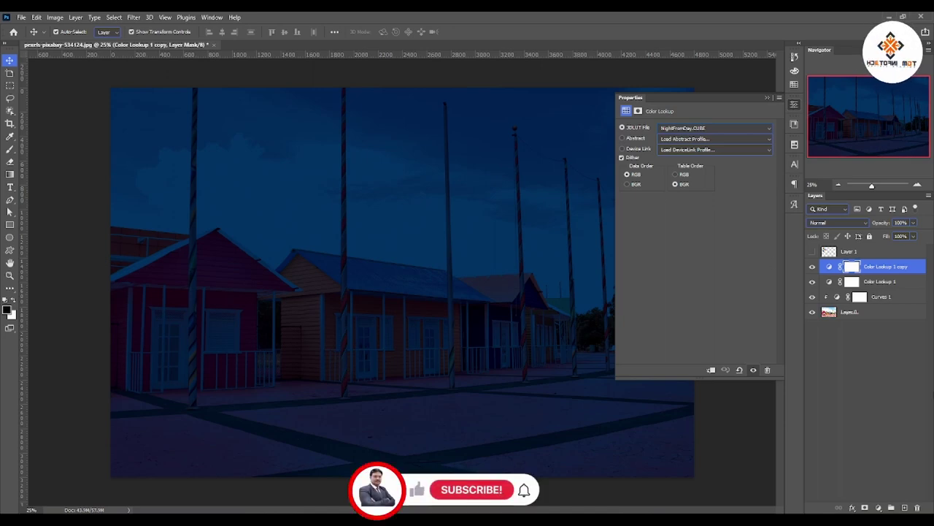
# Hide both Color Lookup layers and select the Curves 1 layer
pyautogui.click(811, 267)
pyautogui.click(812, 281)
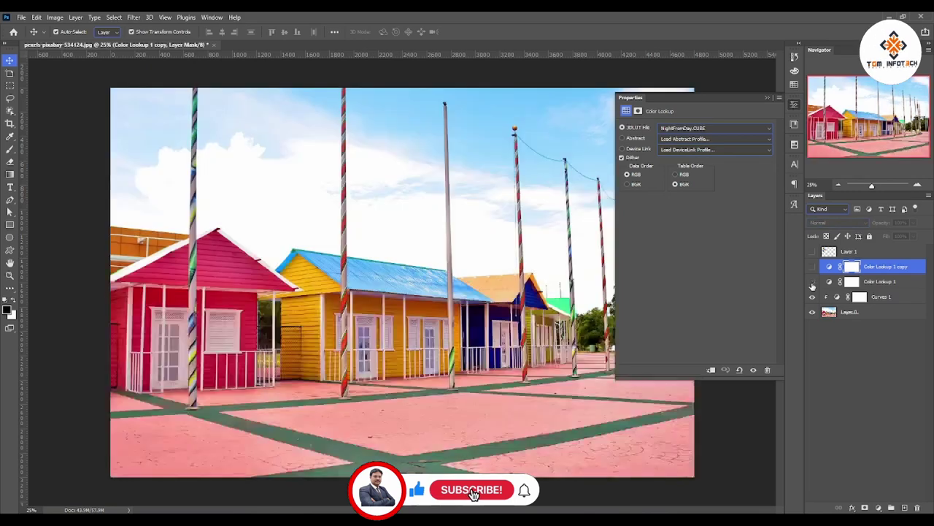
pyautogui.click(881, 296)
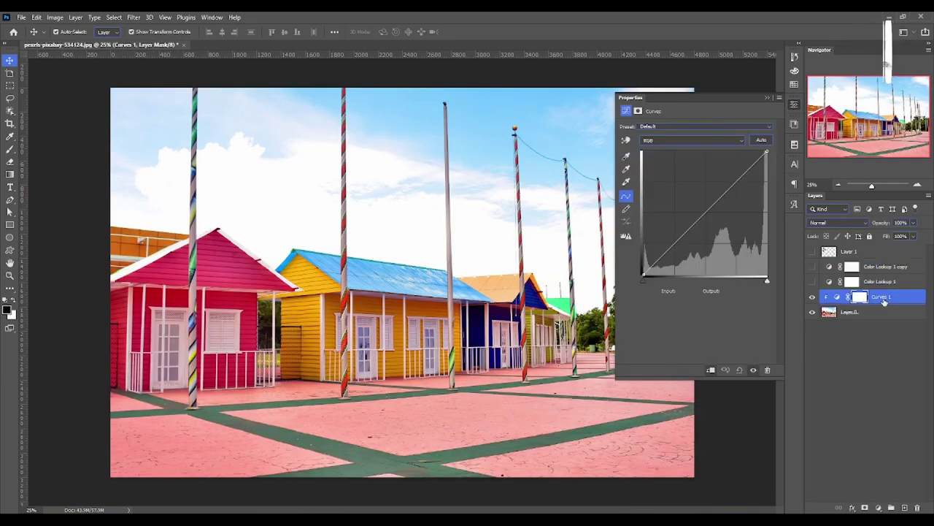